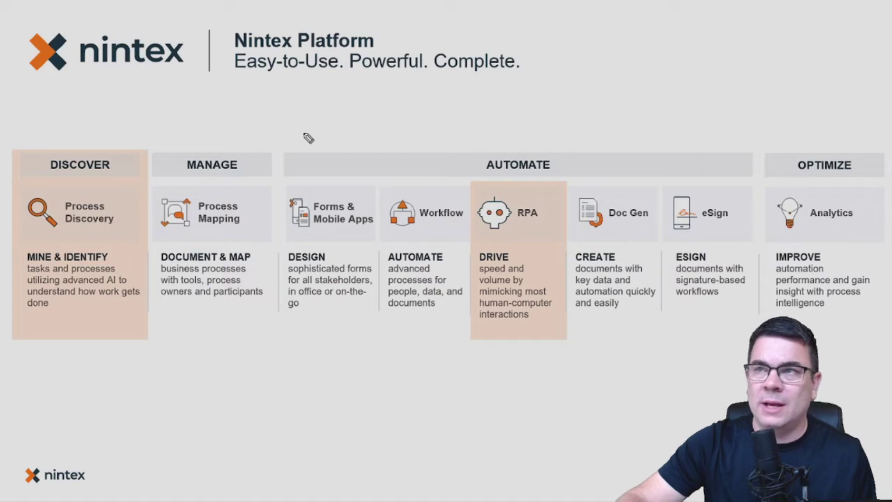
Tick Forms & Mobile Apps, Workflow, Doc Gen and eSign on the slide, then erase the marks and leave for the designer.
mouse_move(302, 132)
left_mouse_down()
mouse_move(317, 149)
mouse_move(350, 116)
left_mouse_up()
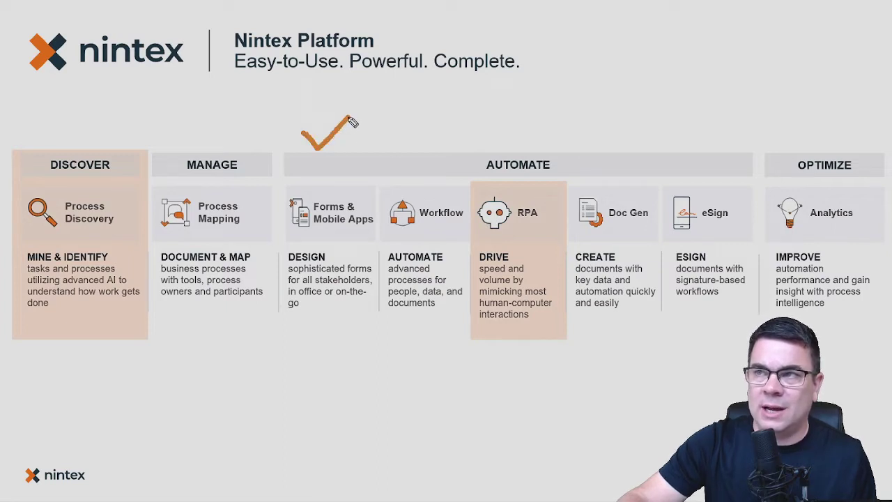
mouse_move(392, 136)
left_mouse_down()
mouse_move(396, 143)
mouse_move(447, 104)
left_mouse_up()
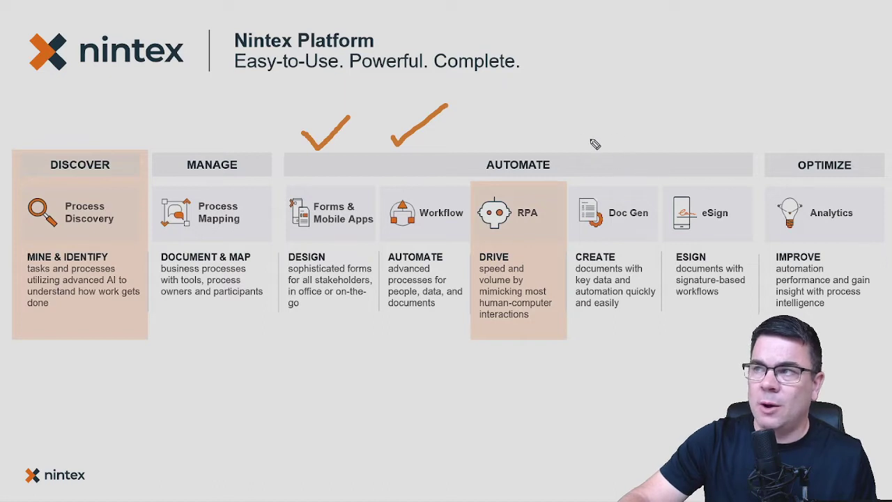
left_click_drag(589, 139, 633, 112)
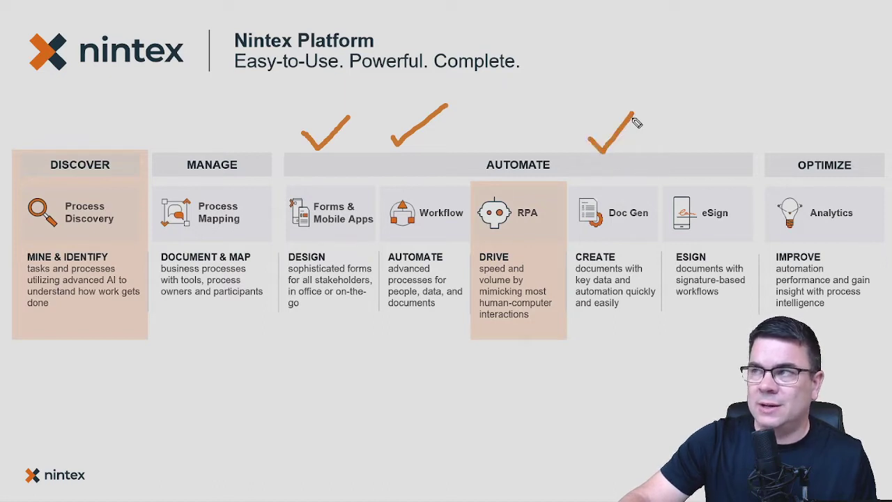
mouse_move(682, 137)
left_mouse_down()
mouse_move(692, 149)
mouse_move(714, 117)
left_mouse_up()
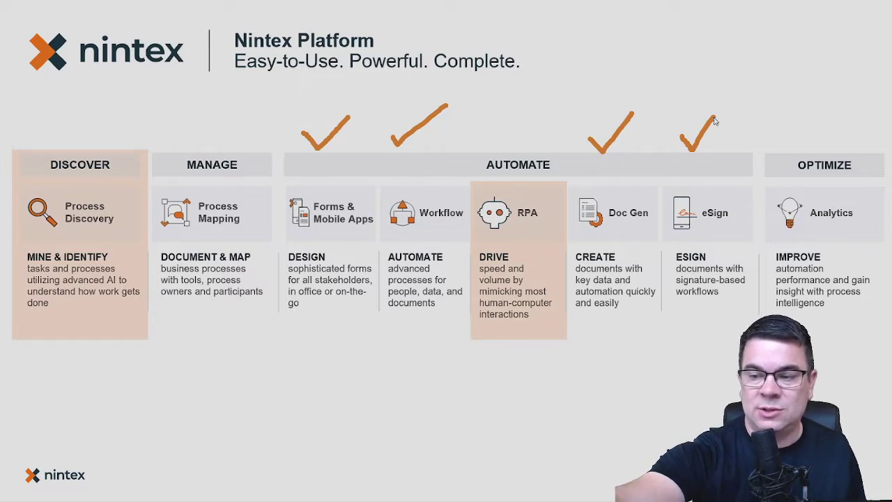
key("Escape")
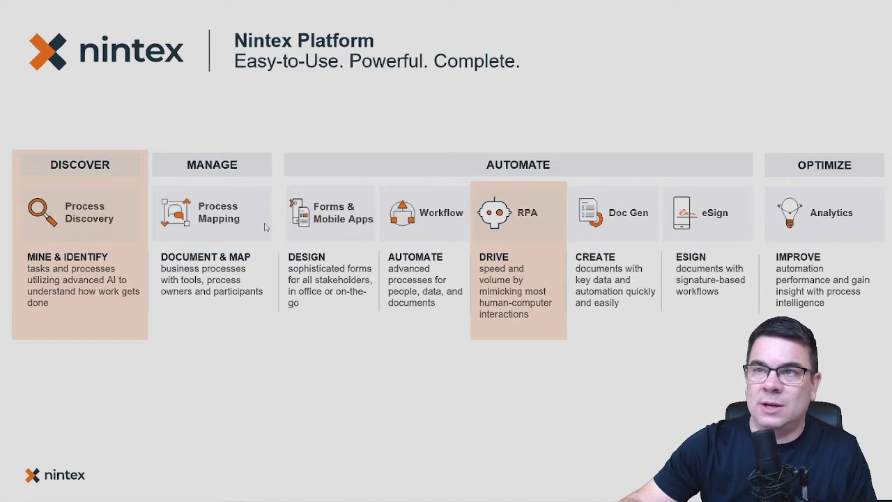
key("alt+Tab")
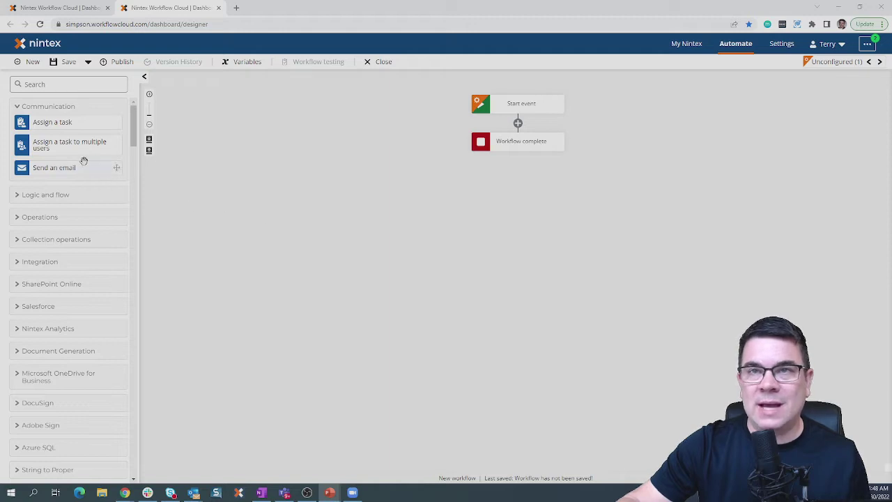
left_click_drag(74, 167, 539, 124)
left_click(520, 148)
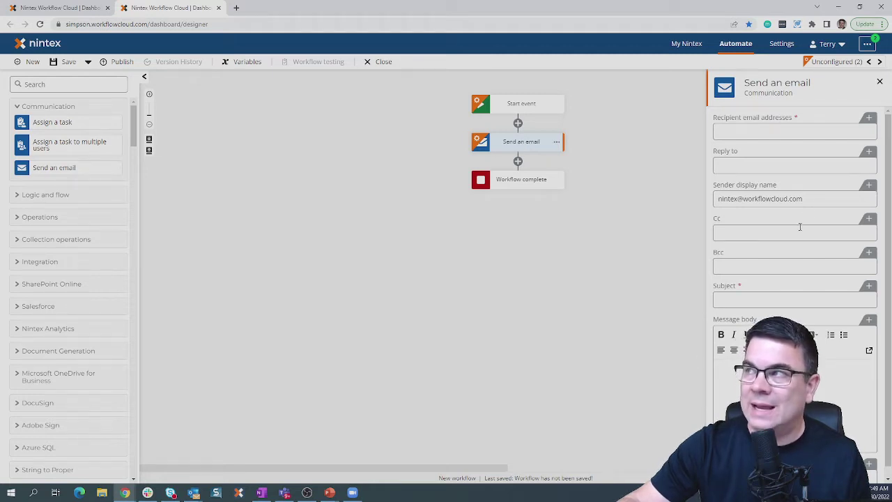
left_click(879, 82)
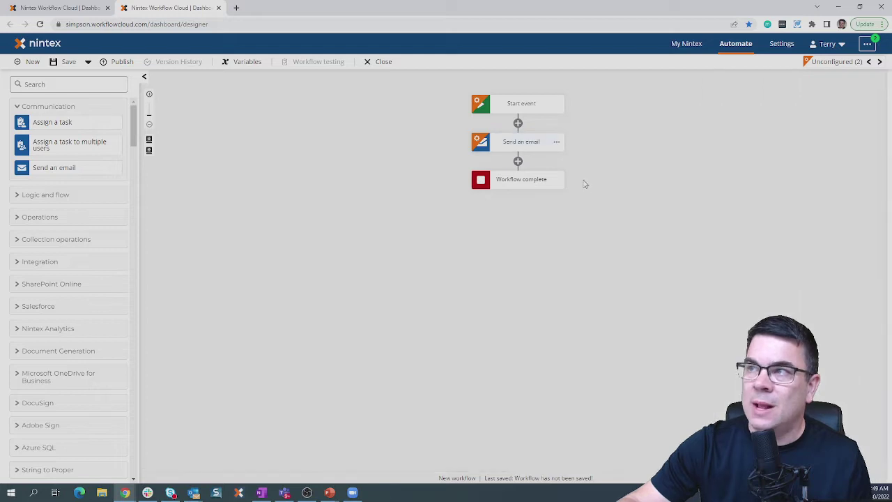
left_click(556, 141)
left_click(591, 202)
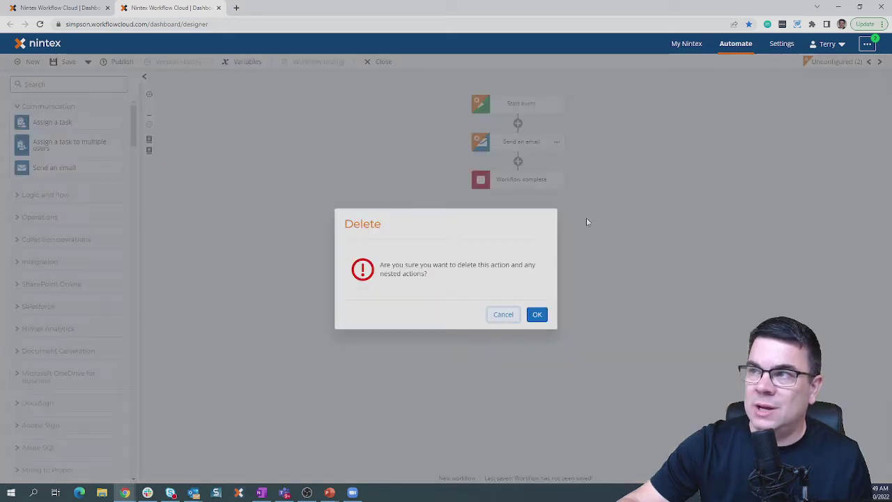
left_click(536, 315)
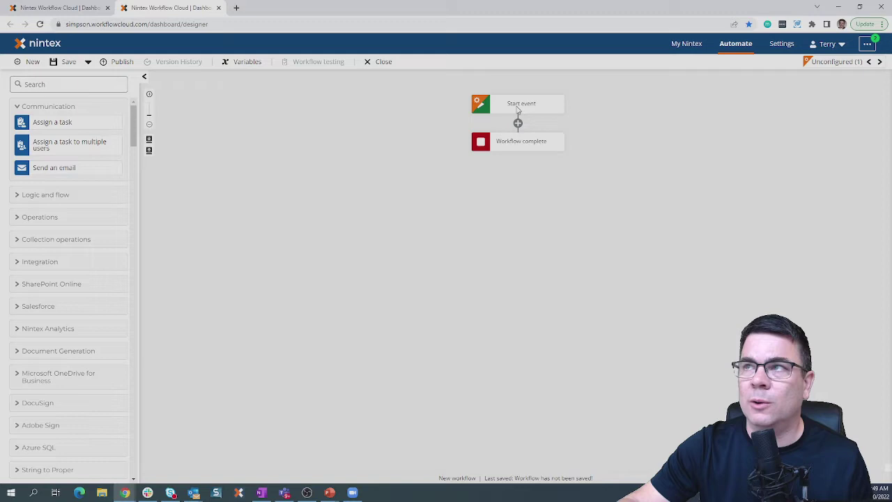
Set the start event's Start from to SharePoint Online and list its trigger events.
left_click(517, 106)
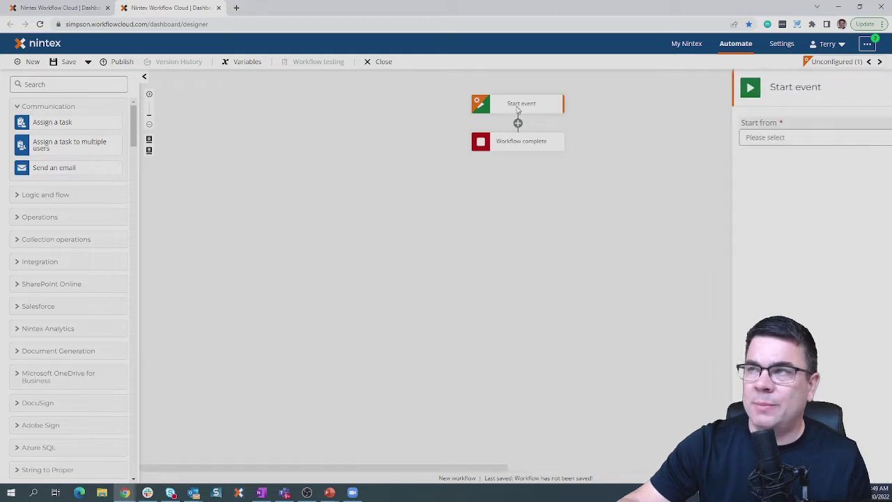
left_click(753, 142)
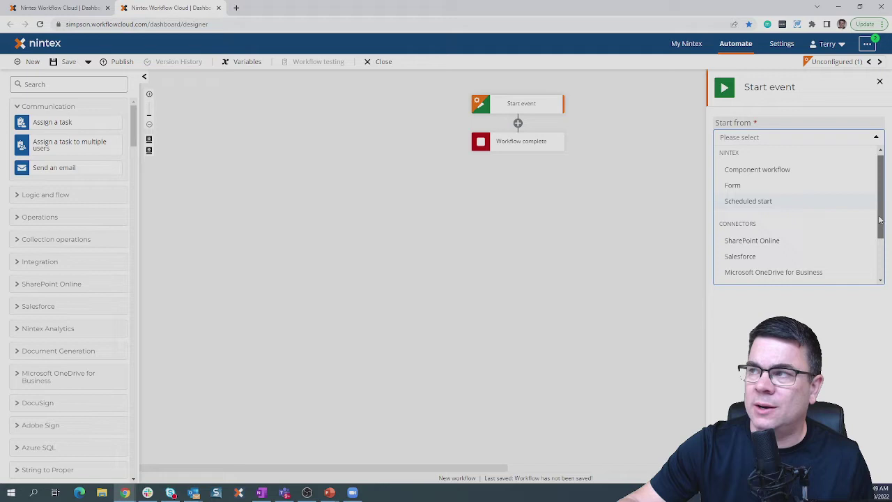
left_click_drag(880, 217, 879, 264)
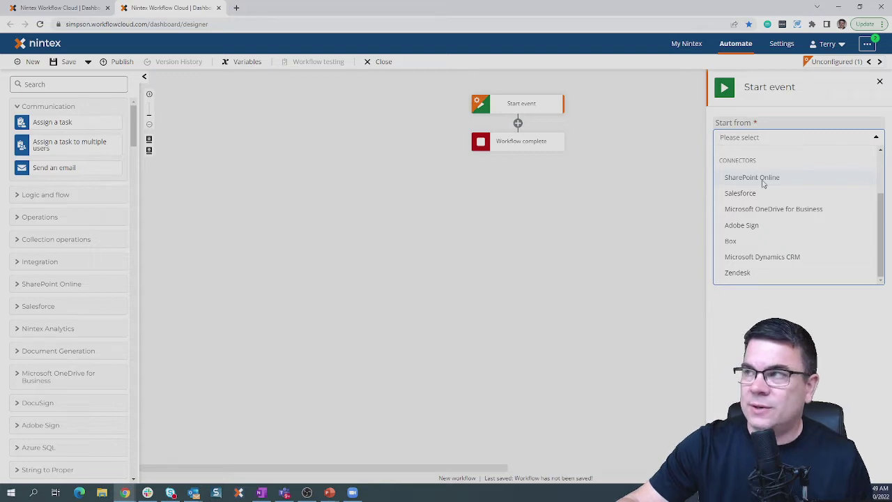
left_click(791, 181)
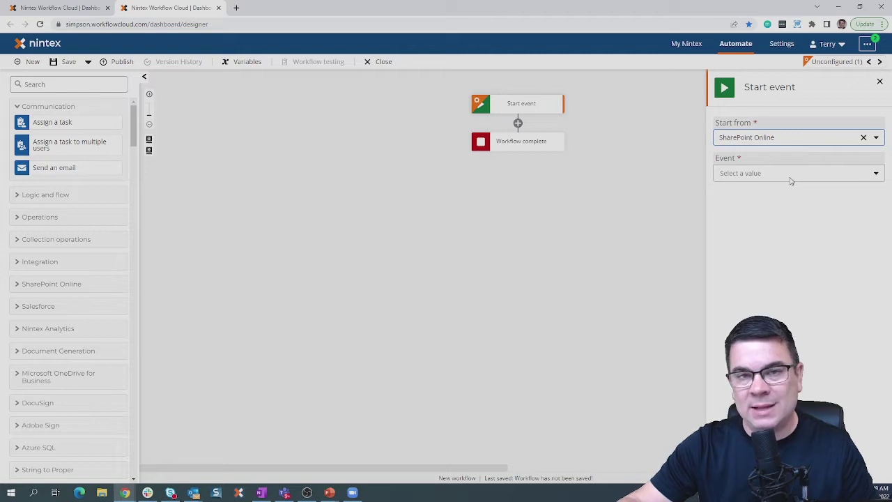
left_click(791, 174)
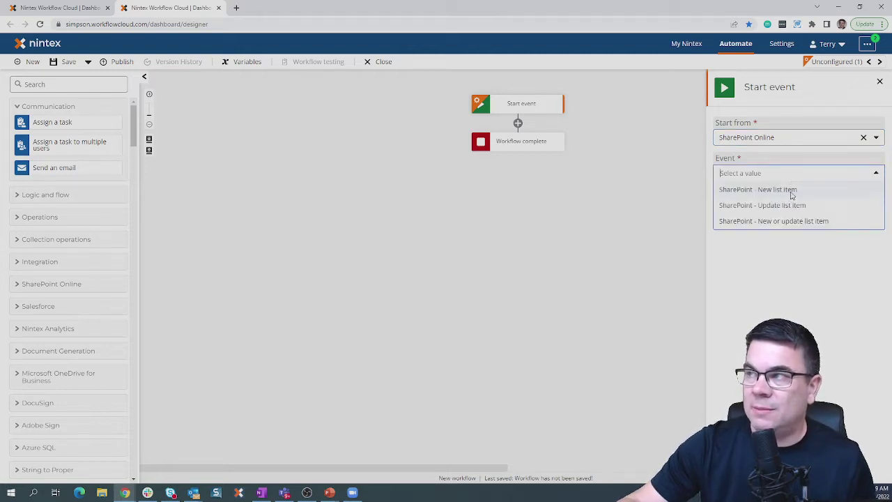
Trigger on SharePoint - New list item using an existing SharePoint connection.
left_click(791, 190)
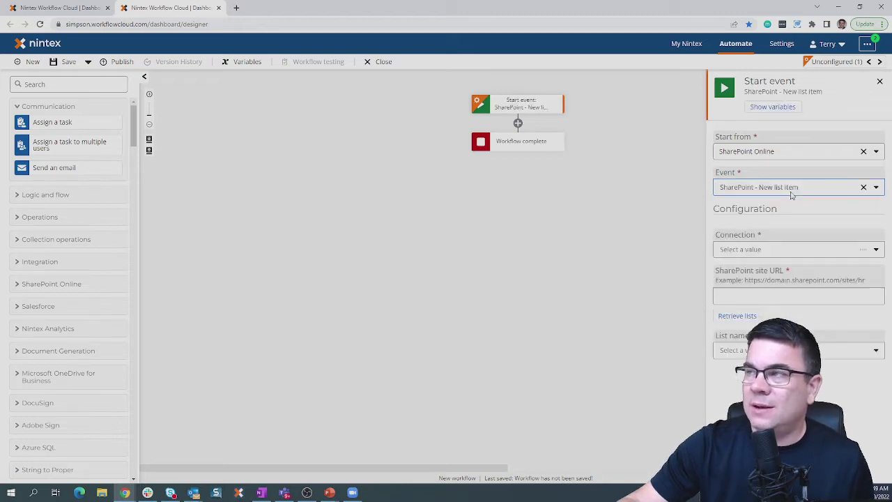
left_click(772, 250)
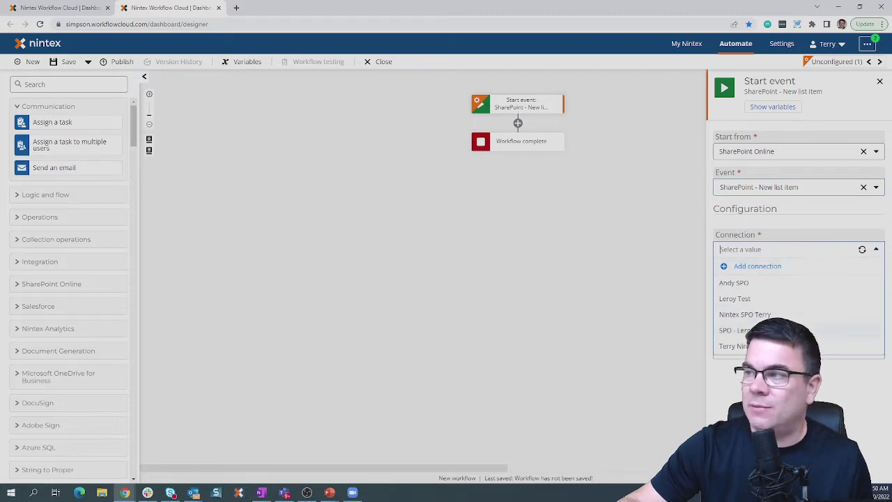
left_click(801, 330)
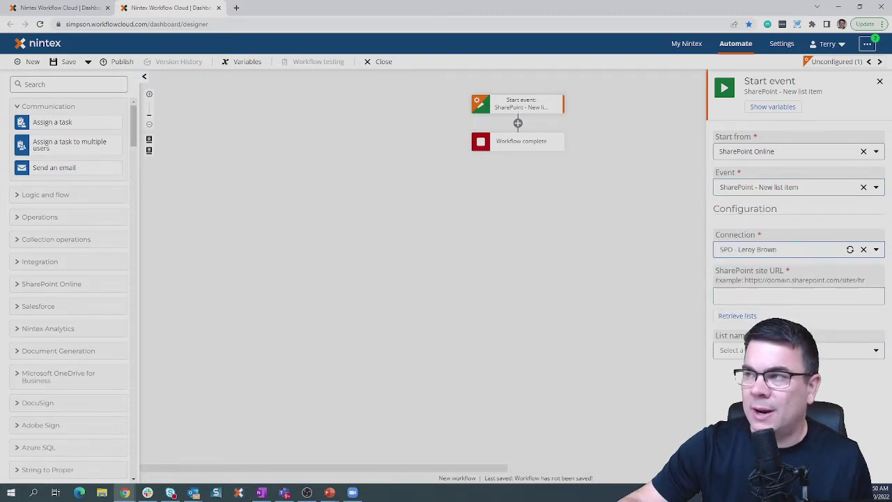
Enter the SharePoint site URL, retrieve its lists and choose the Onboarding list.
left_click(559, 282)
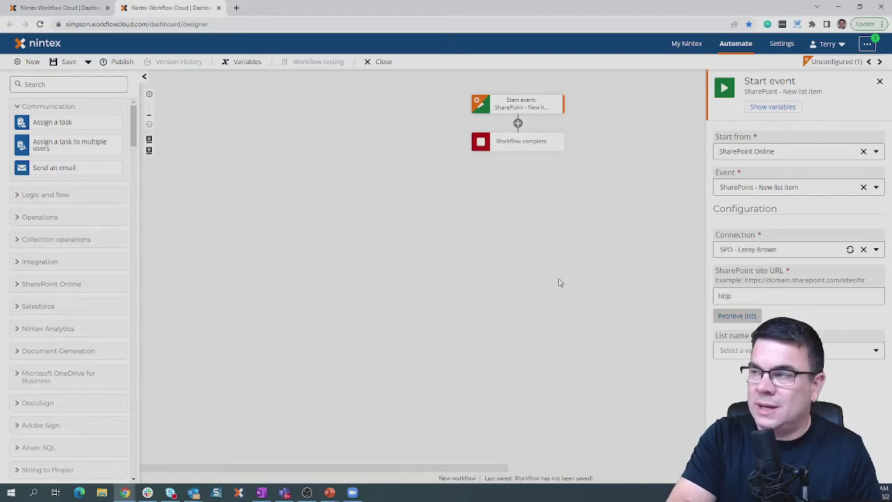
type("https://safalo.sharepoint.com")
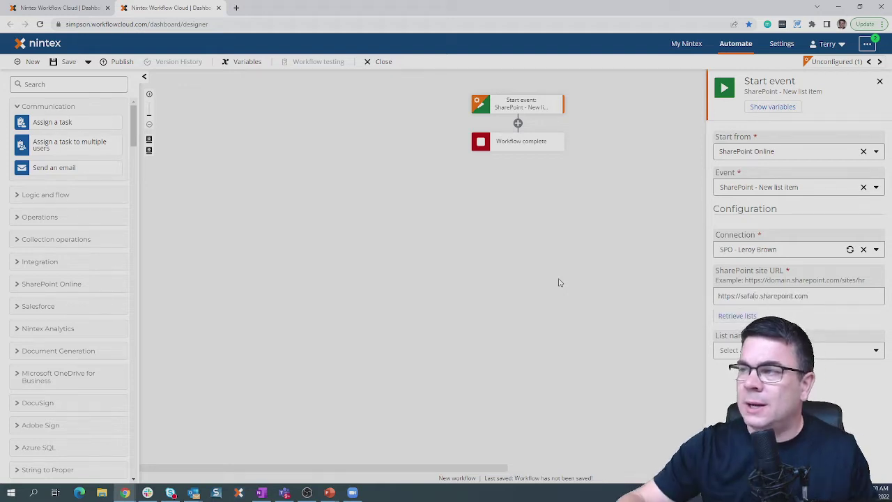
left_click(747, 315)
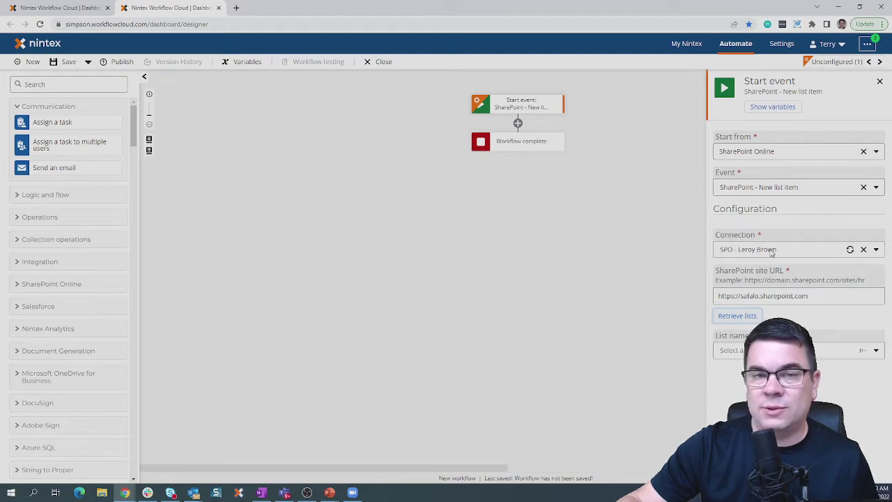
left_click(825, 352)
scroll(830, 281, "down", 3)
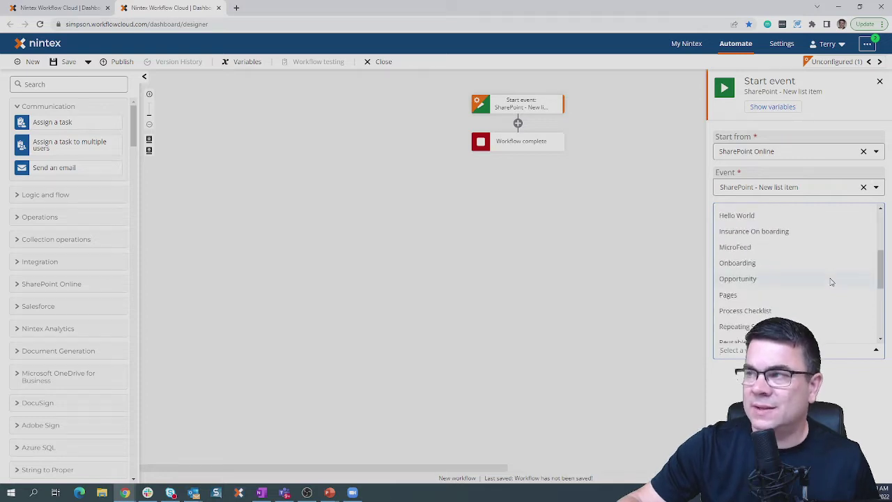
left_click(757, 263)
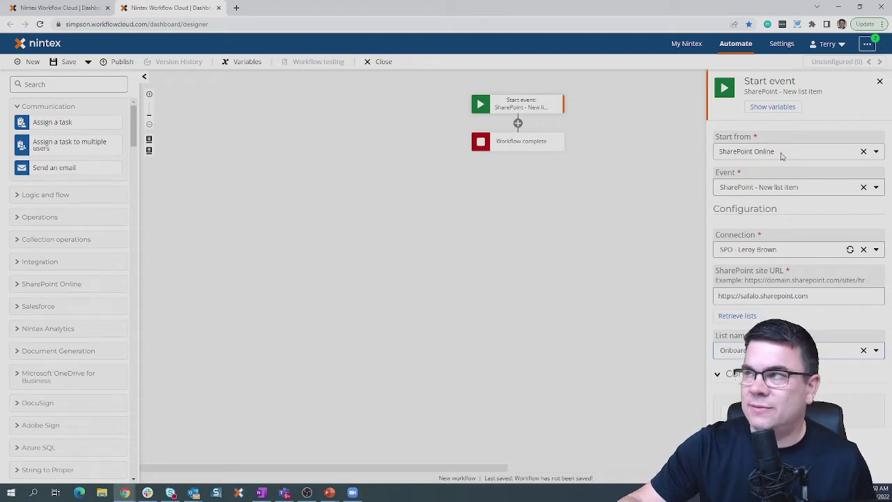
Start the workflow from a Form, with access given to anyone with the form URL.
left_click(781, 156)
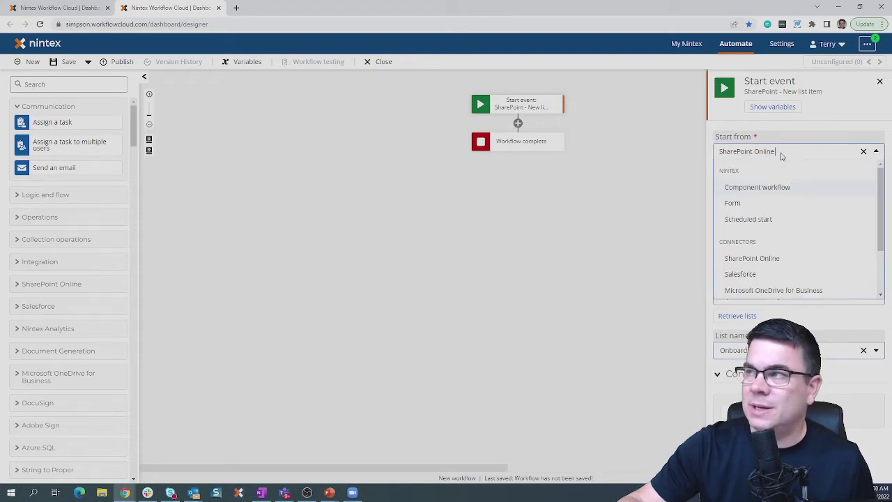
left_click(751, 206)
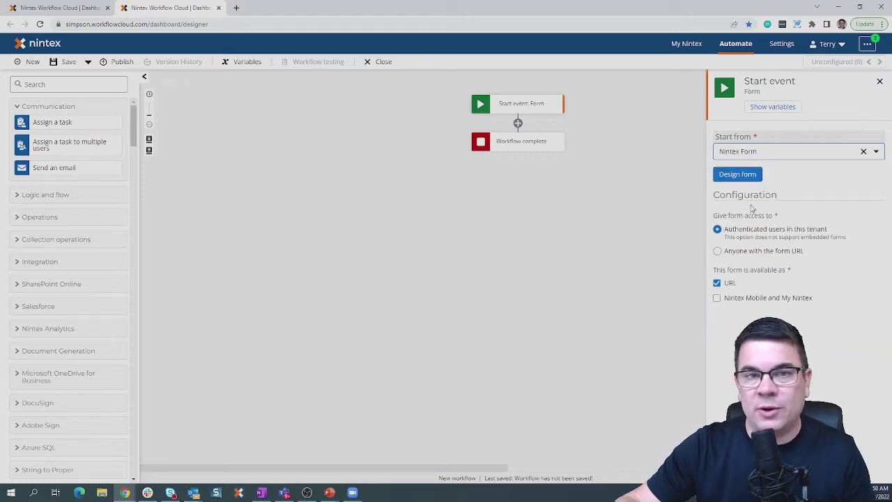
left_click(746, 255)
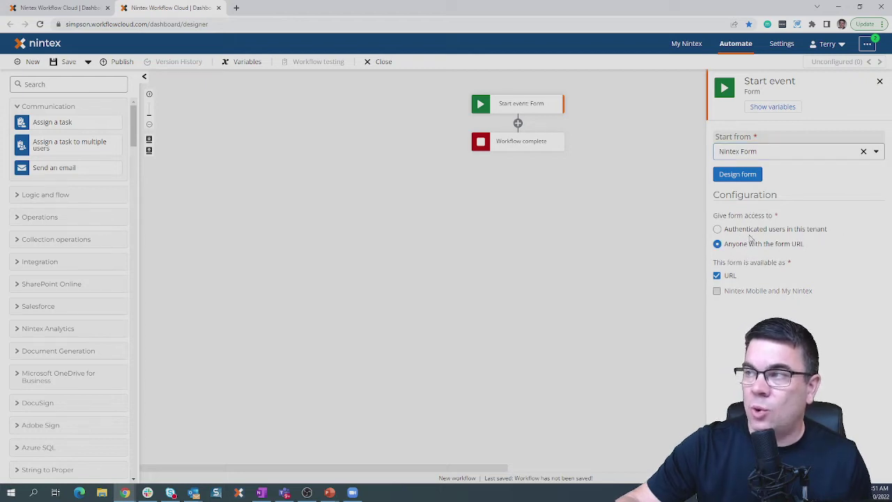
left_click(749, 234)
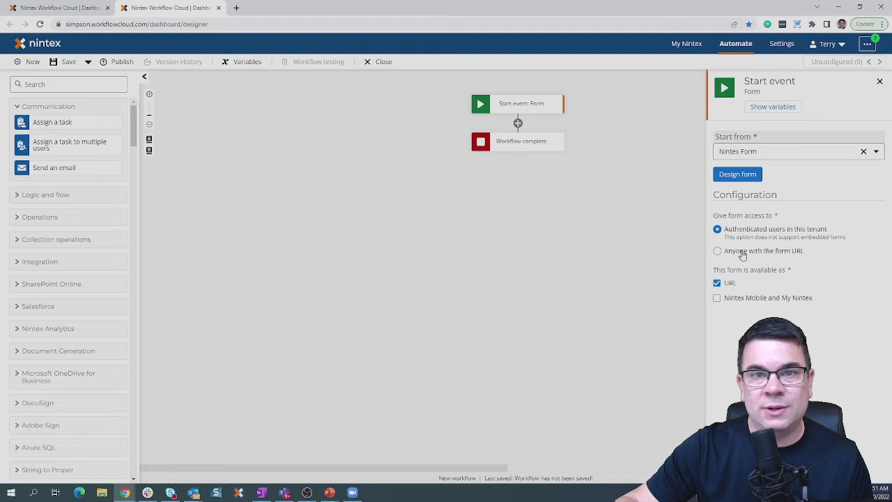
left_click(743, 255)
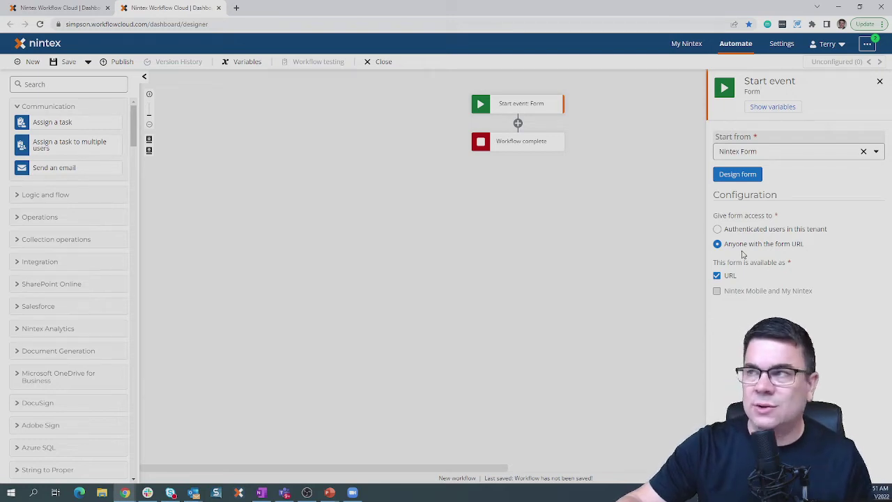
Place two Text - Short fields side by side on the start form.
left_click(739, 174)
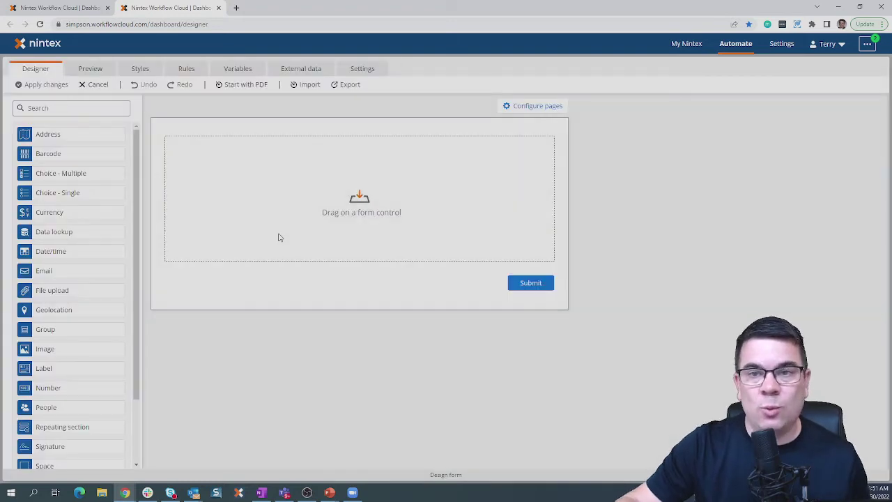
scroll(94, 393, "down", 1)
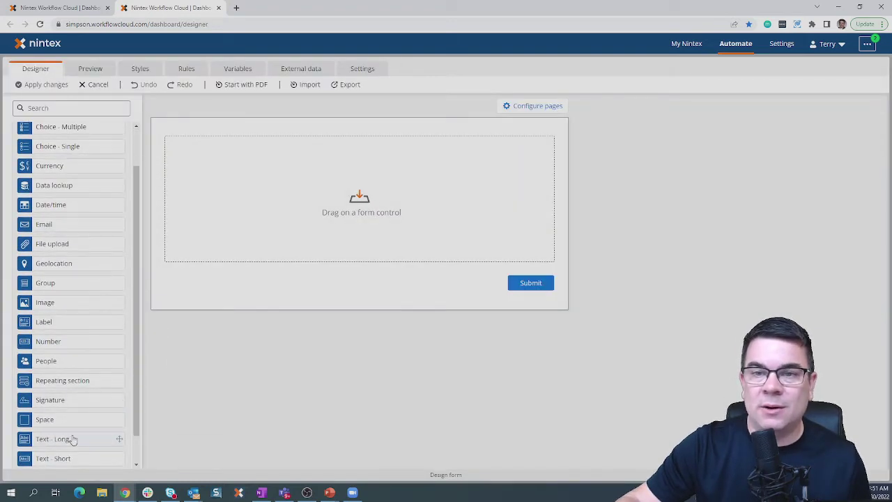
left_click_drag(66, 458, 244, 149)
left_click_drag(60, 458, 496, 142)
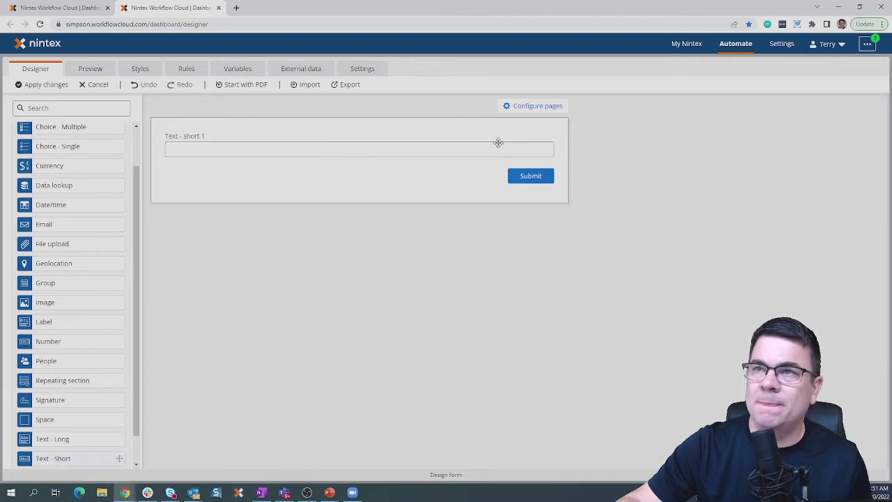
Title the first field 'First Name', then switch to building the form from a PDF.
left_click(262, 153)
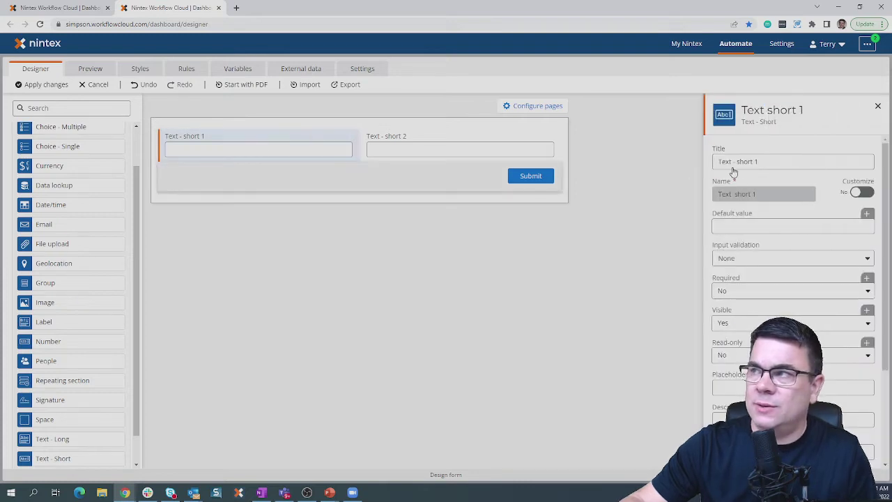
left_click_drag(767, 160, 668, 153)
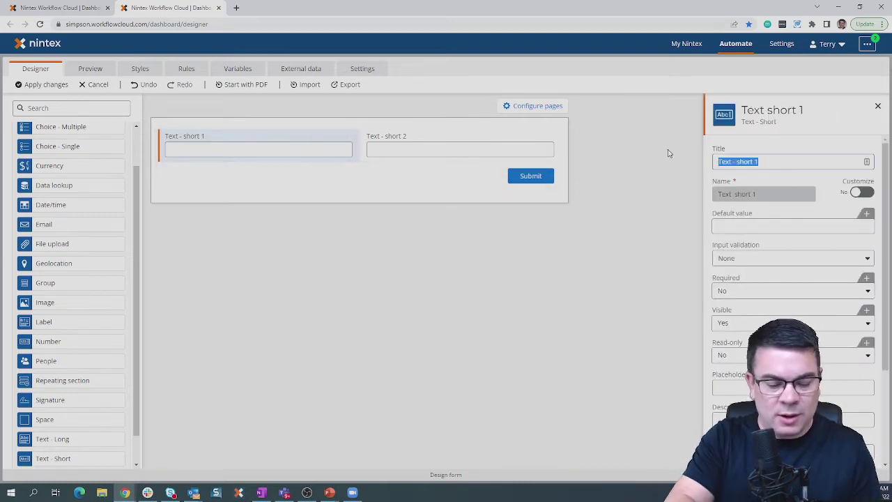
type("First Name")
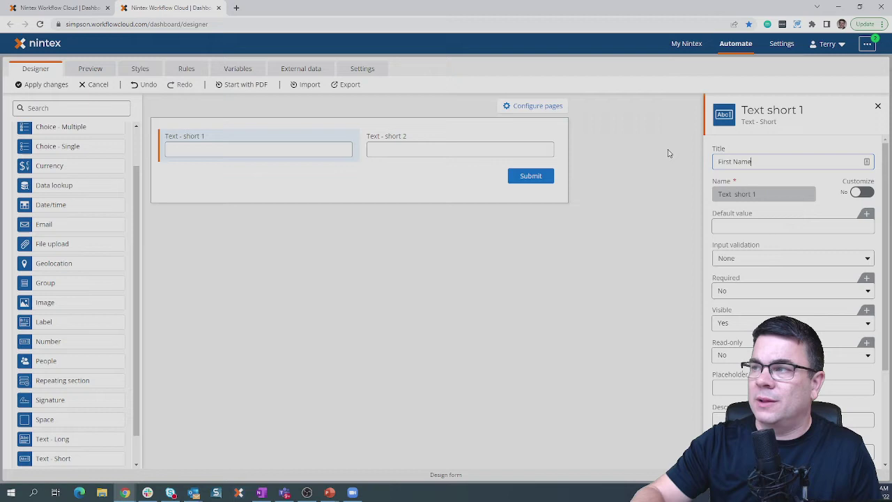
left_click(877, 107)
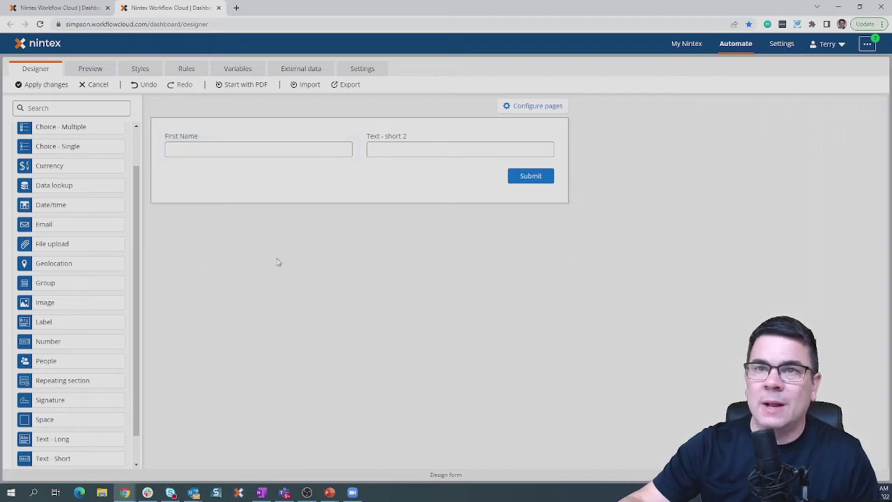
left_click_drag(136, 181, 137, 144)
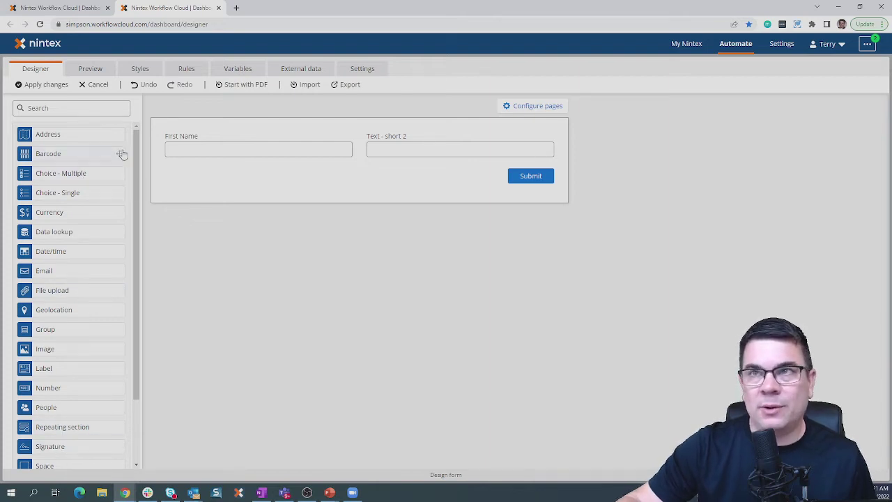
left_click(242, 85)
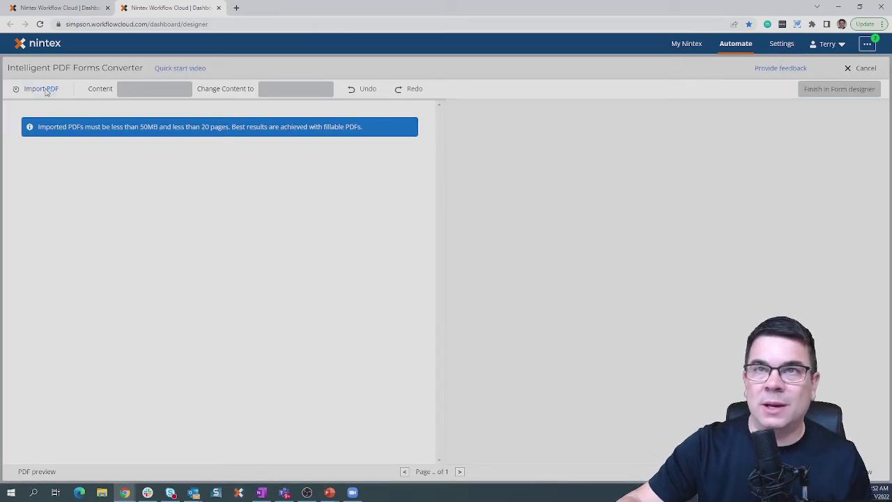
Import Absence Form Fillable from PDF Examples and mark its whole page for conversion.
left_click(45, 91)
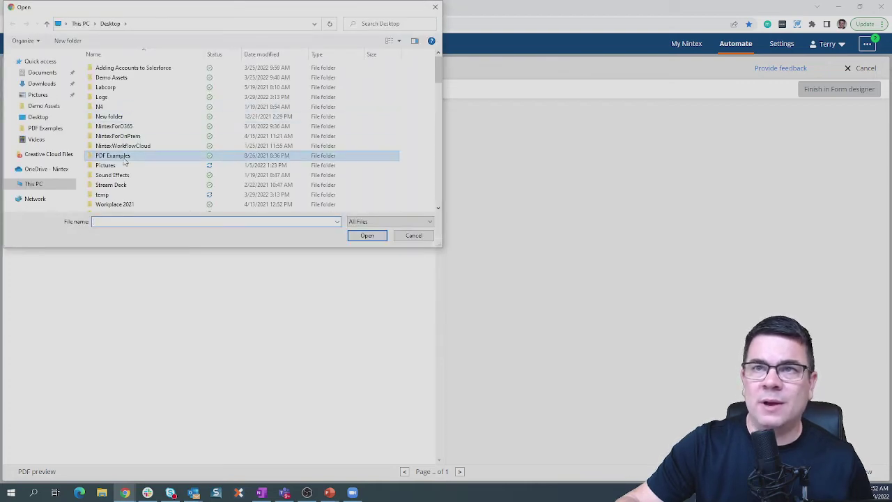
double_click(115, 155)
left_click(135, 78)
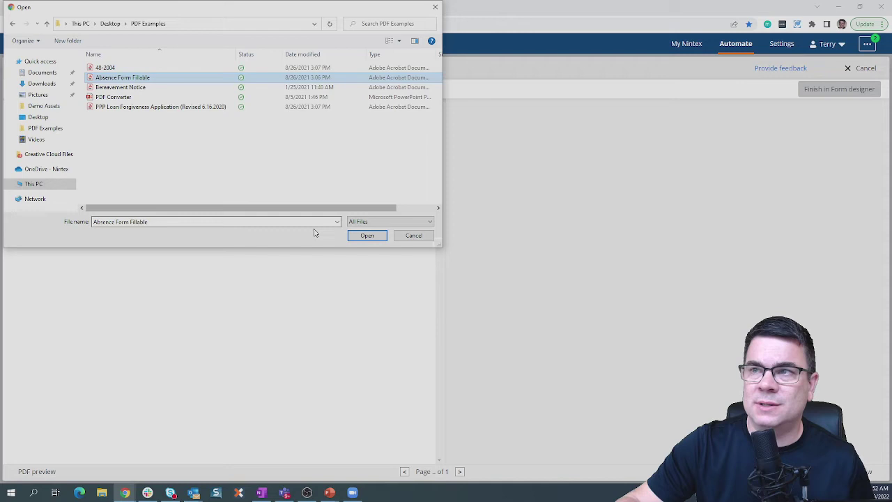
left_click(361, 235)
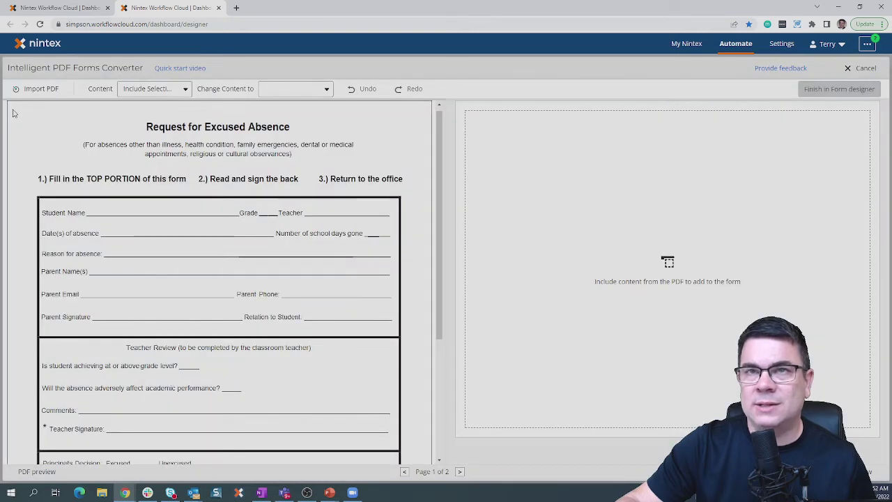
left_click_drag(13, 110, 419, 458)
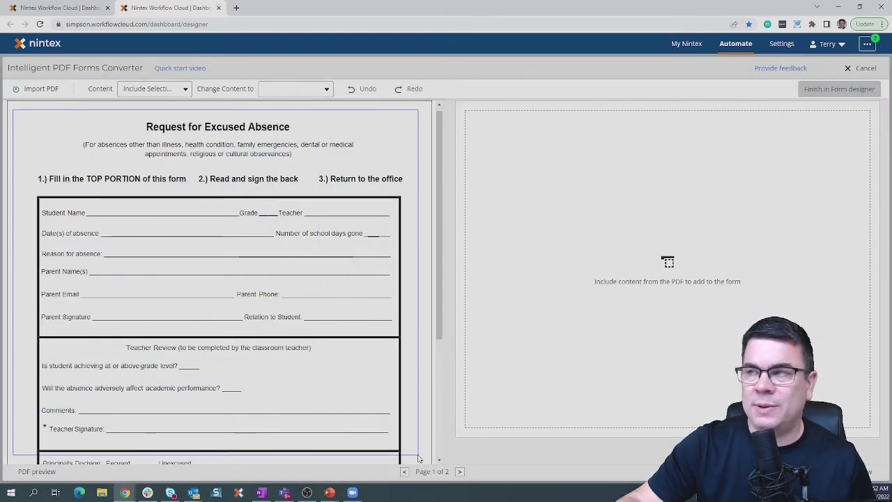
left_click_drag(419, 457, 418, 457)
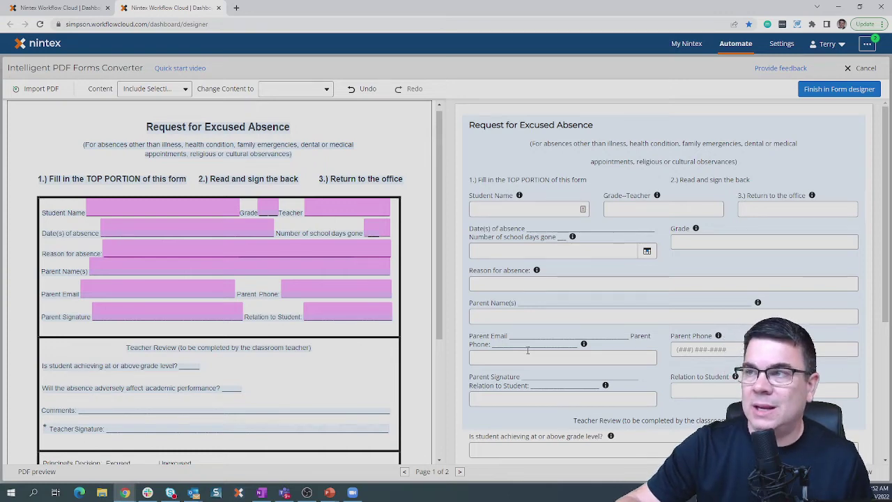
Test-fill the absence date as Mar 9, 2022 and enter a parent phone number.
left_click(647, 252)
left_click(585, 326)
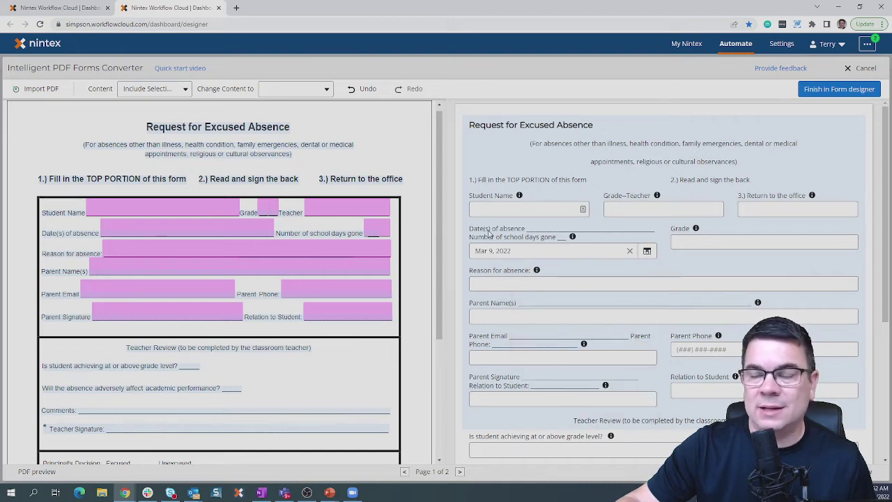
left_click(696, 349)
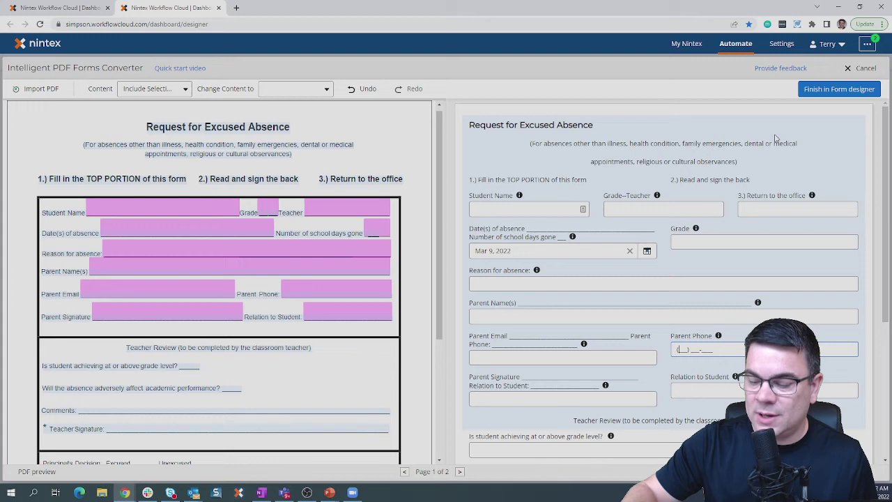
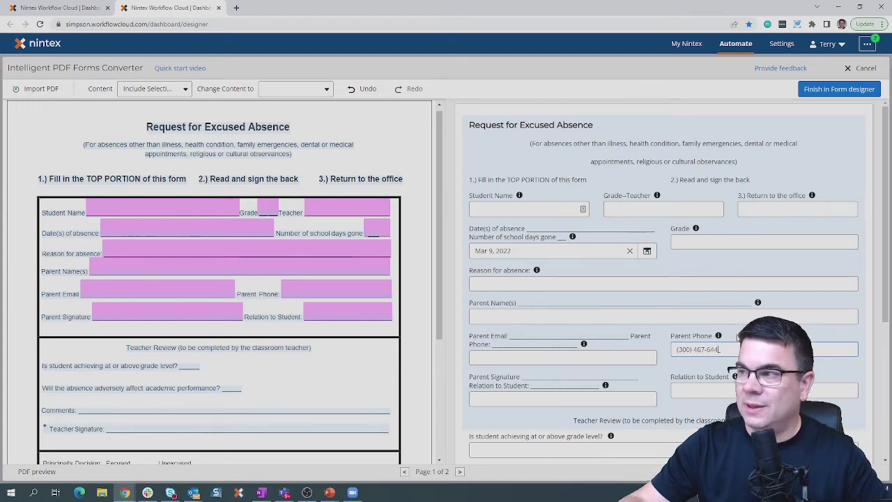
scroll(599, 397, "down", 3)
Draw a freehand teacher signature, confirm it, and finish in the form designer.
left_click(682, 426)
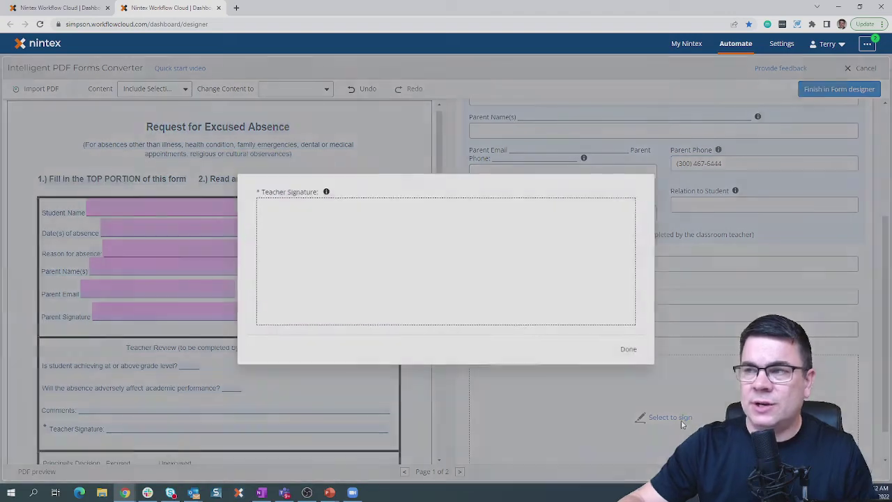
mouse_move(303, 219)
left_mouse_down()
mouse_move(418, 204)
mouse_move(465, 276)
left_mouse_up()
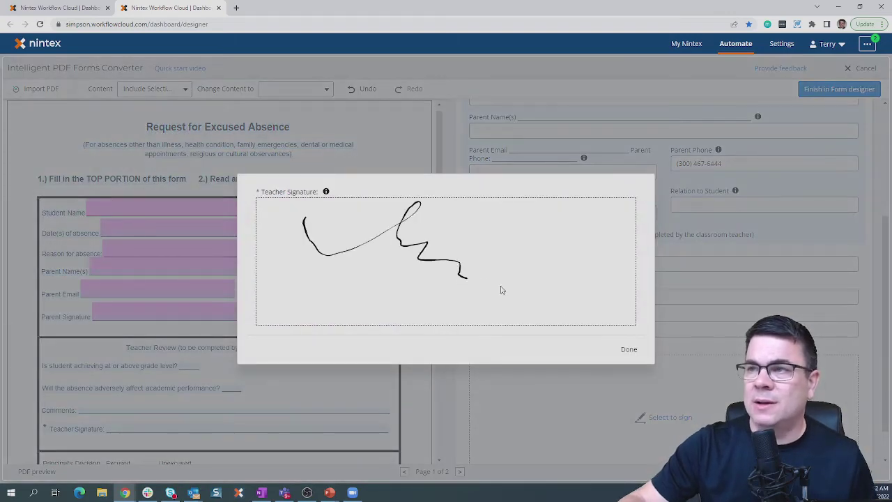
left_click(627, 349)
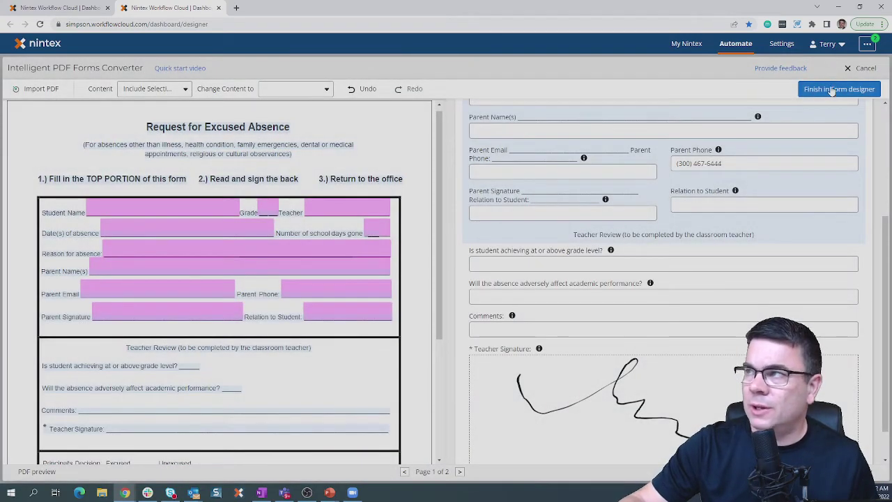
left_click(832, 90)
Continue into the form designer, apply the form changes and close the Variables panel.
left_click(527, 315)
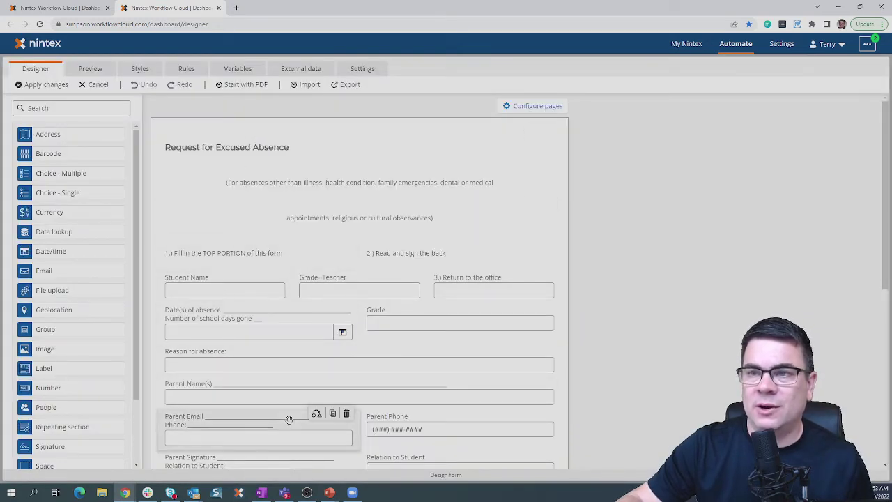
left_click(58, 86)
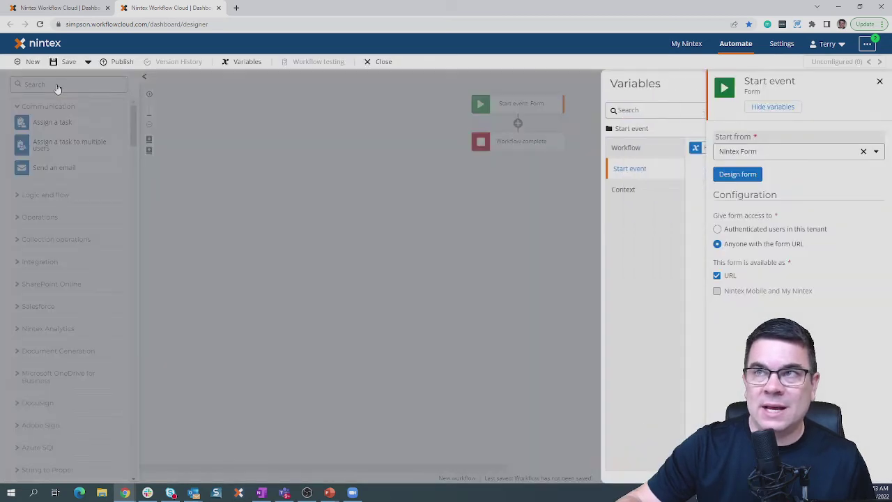
left_click(879, 81)
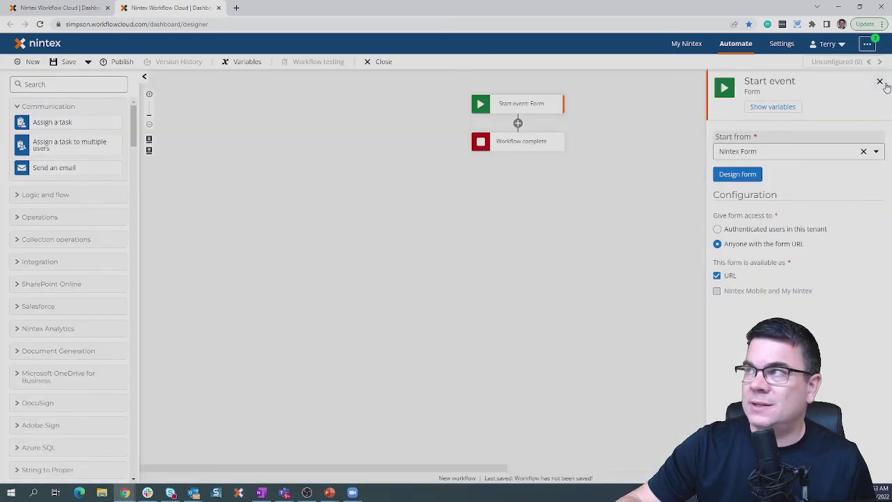
Close the Start event panel and browse the SharePoint Online actions before collapsing them.
left_click(879, 81)
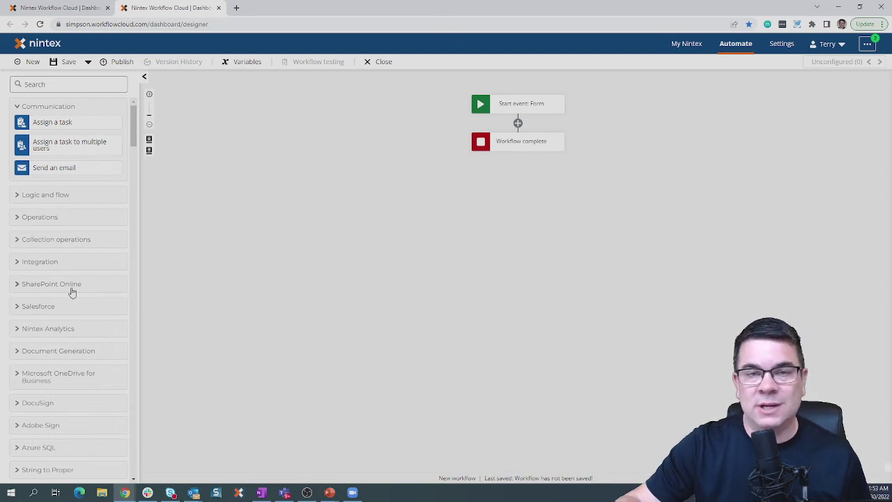
left_click(72, 292)
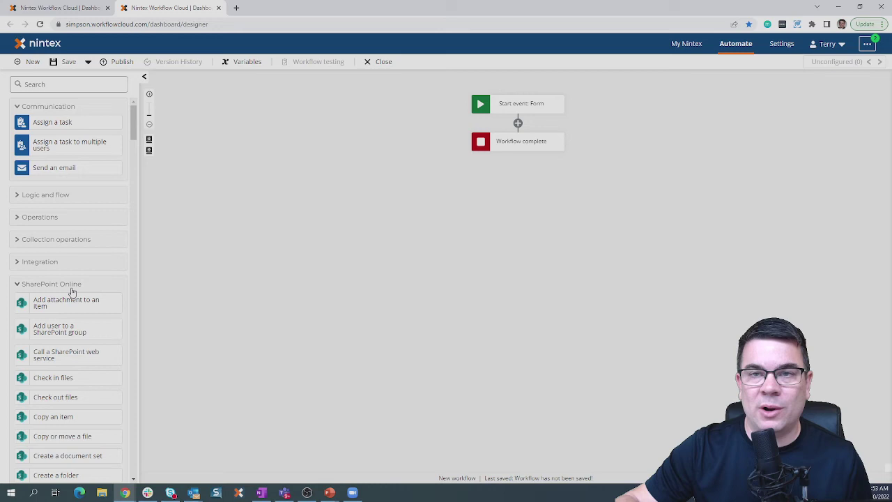
scroll(72, 291, "down", 3)
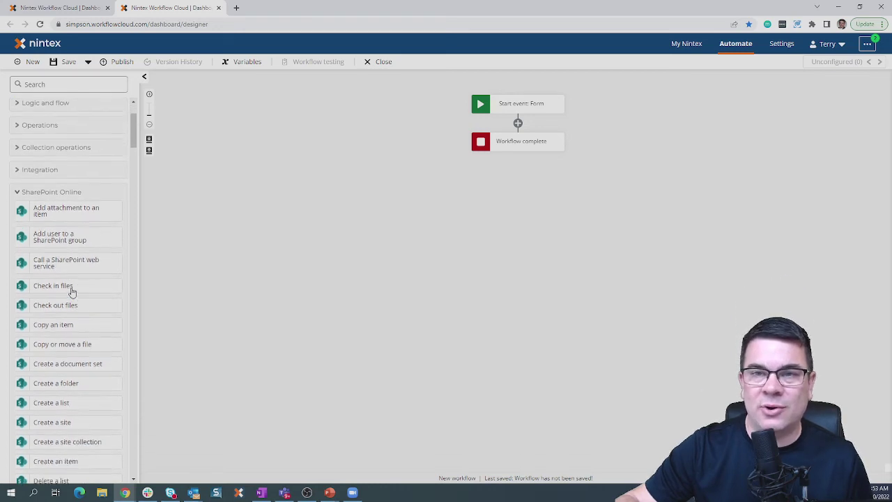
scroll(71, 287, "up", 3)
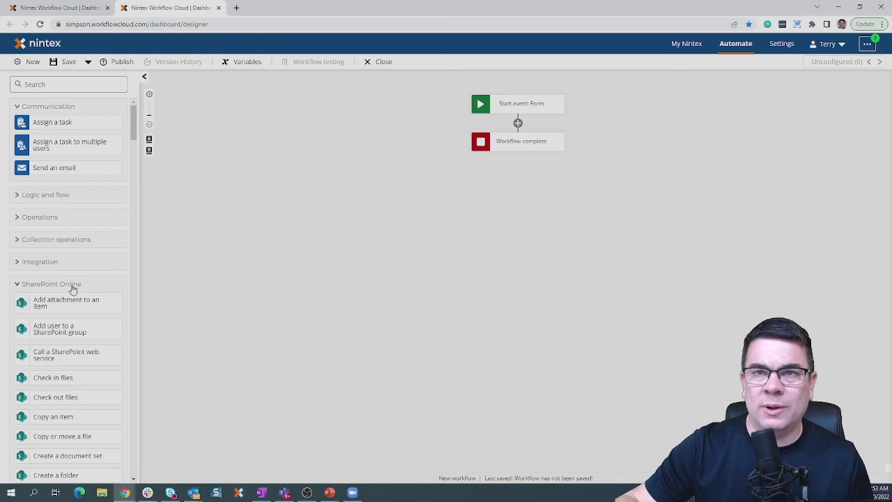
left_click(73, 289)
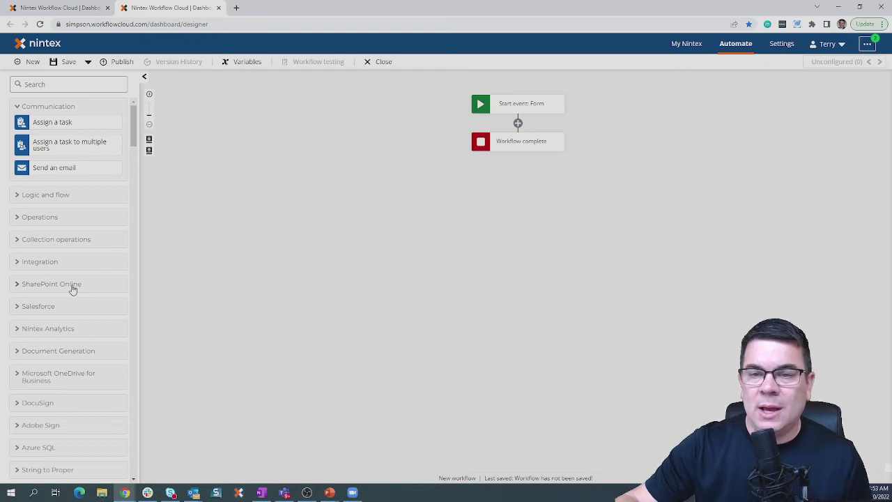
Expand the Microsoft SQL Server on-premises and Web Services on-premises action groups.
scroll(73, 289, "down", 6)
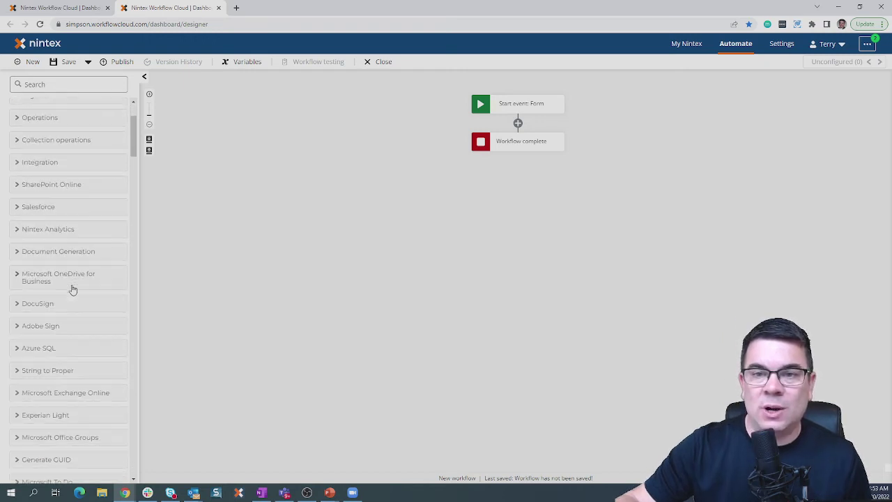
scroll(72, 289, "down", 1)
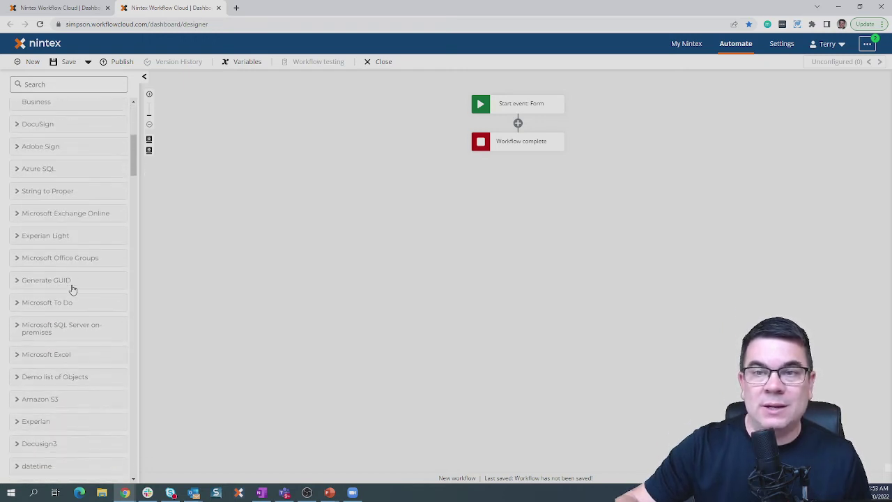
left_click(80, 333)
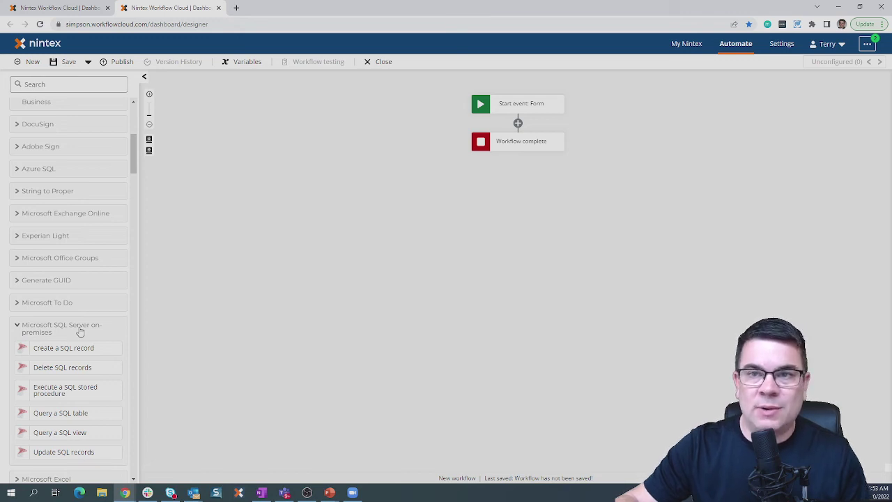
scroll(79, 332, "down", 5)
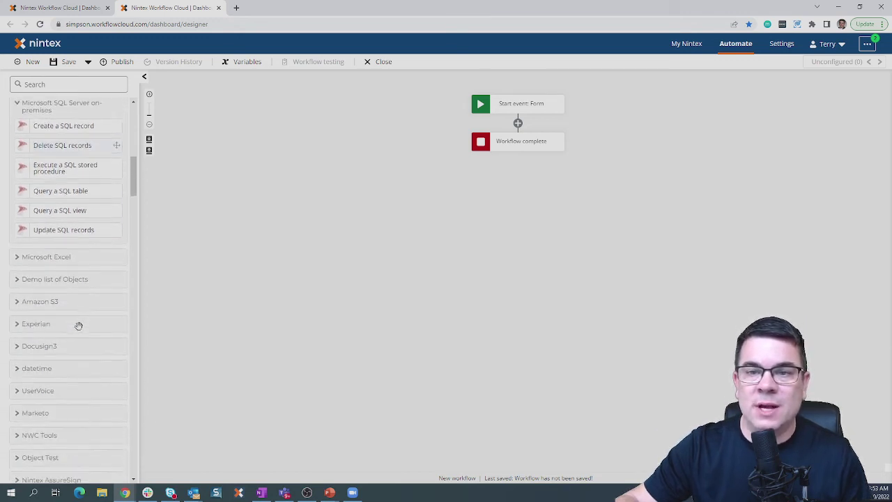
scroll(79, 325, "down", 1)
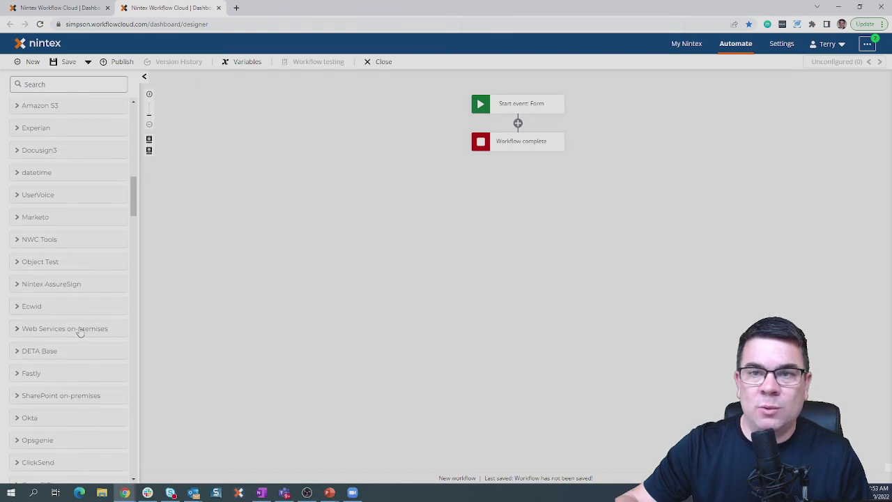
left_click(80, 329)
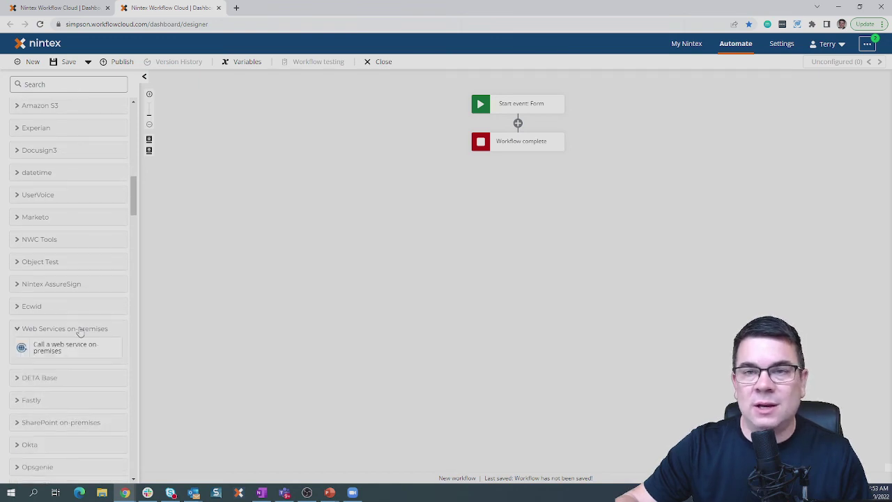
Expand the SharePoint on-premises and Nintex RPA action groups.
scroll(79, 342, "down", 1)
left_click(80, 378)
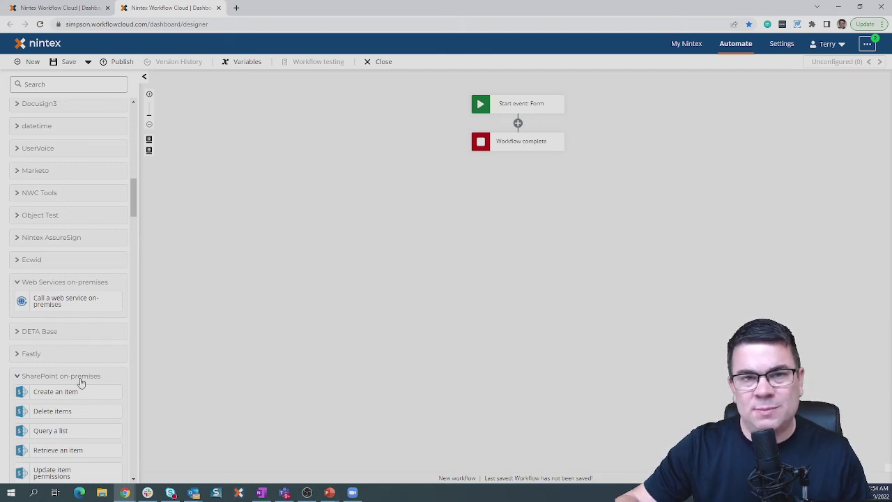
scroll(81, 382, "down", 15)
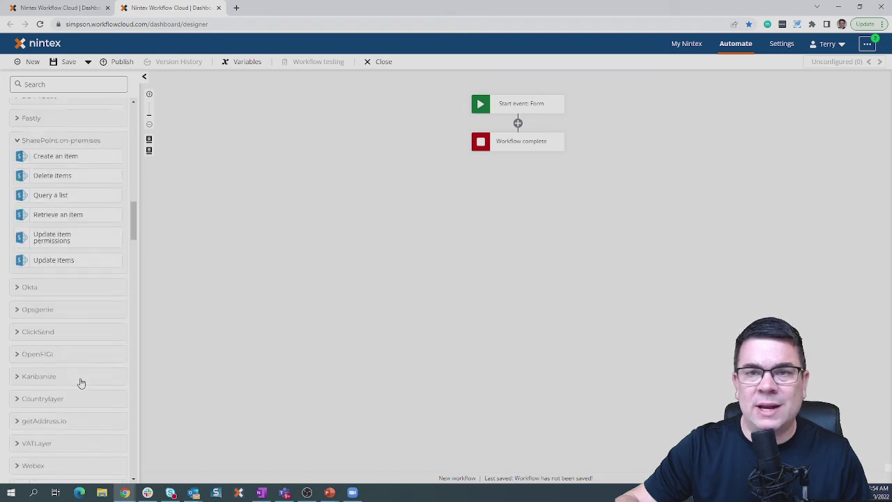
scroll(82, 382, "down", 10)
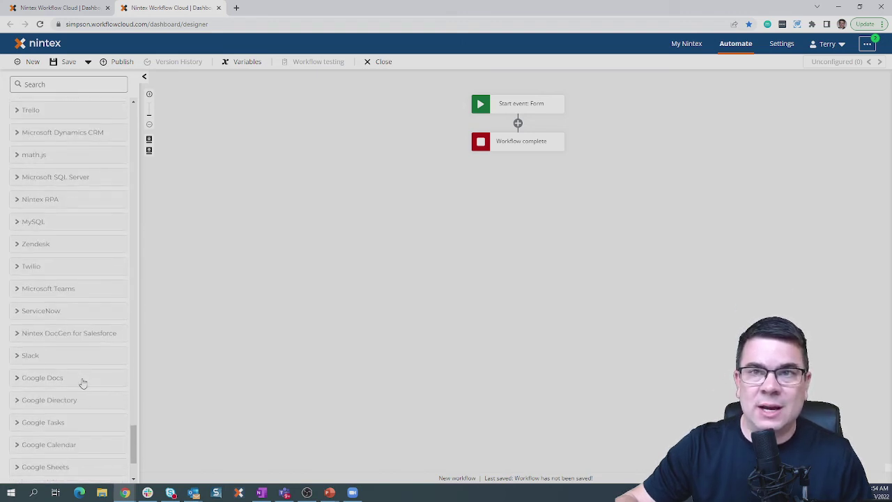
left_click(50, 200)
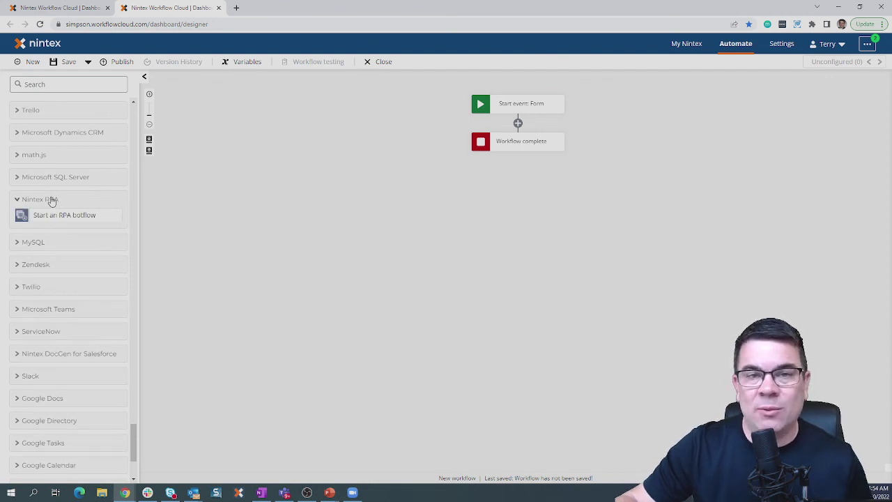
key("ctrl")
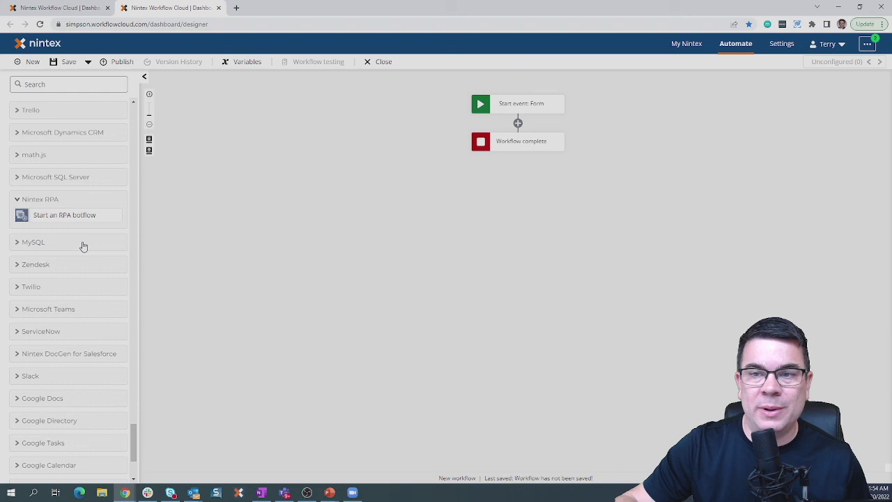
left_click_drag(133, 445, 135, 118)
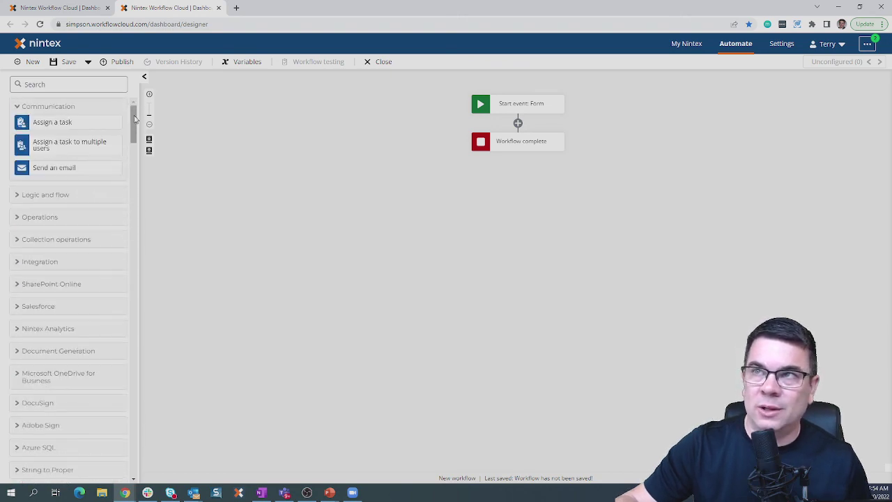